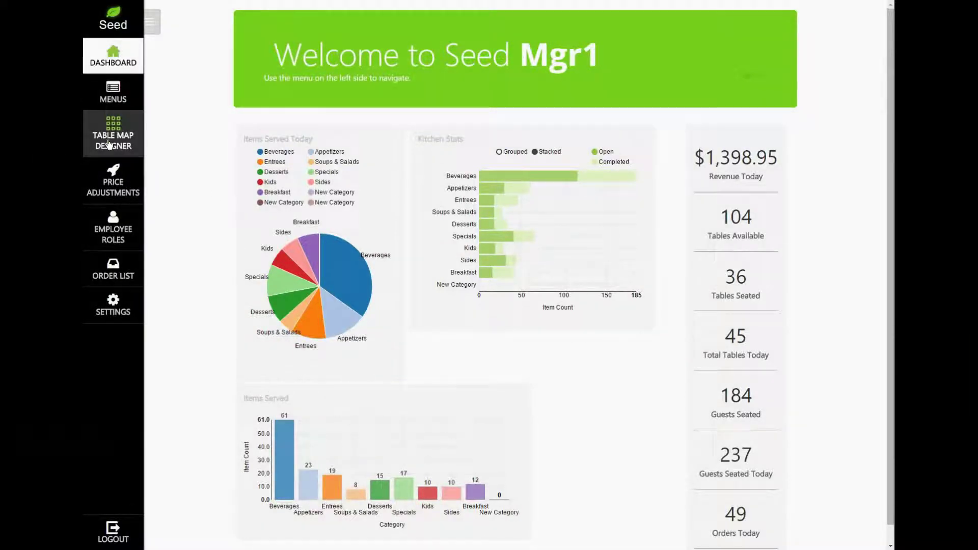
Open the Table Map Designer and rename Main Room to 'North Bar'
left_click(125, 133)
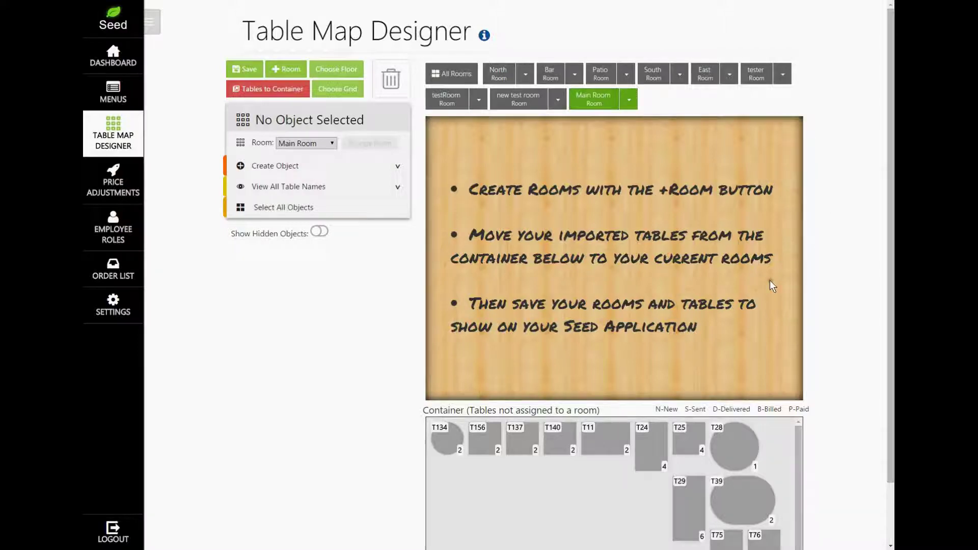
scroll(659, 446, "down", 2)
scroll(659, 447, "up", 2)
left_click(630, 101)
left_click(694, 100)
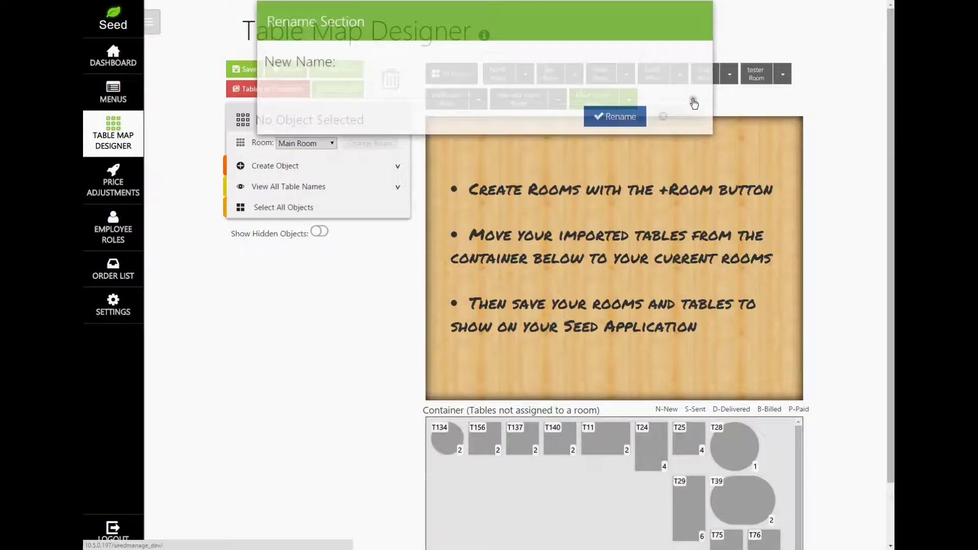
left_click(488, 91)
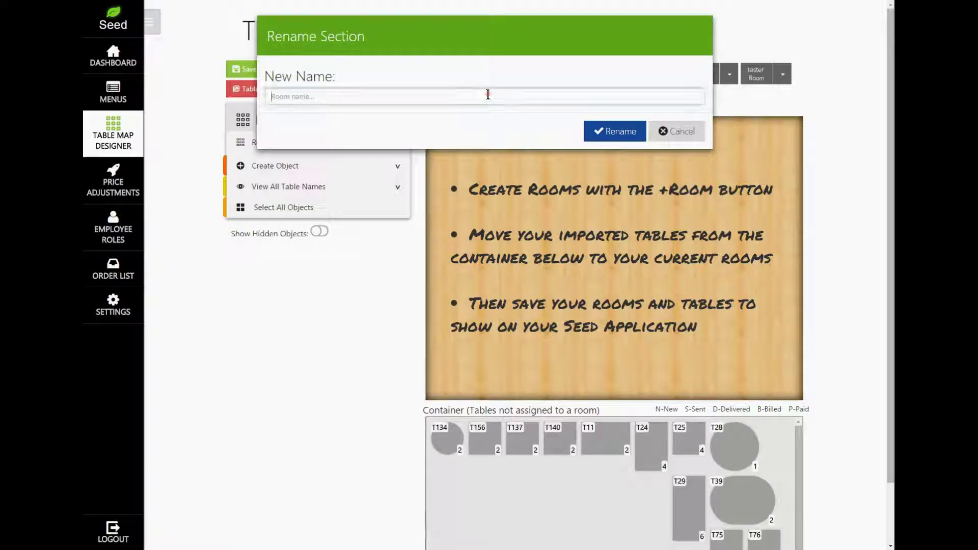
type("North Bar")
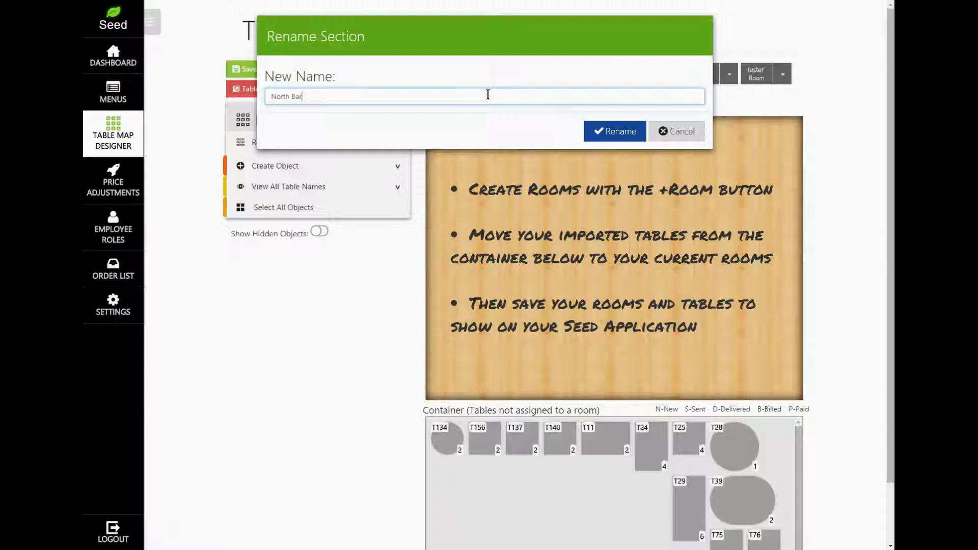
left_click(634, 133)
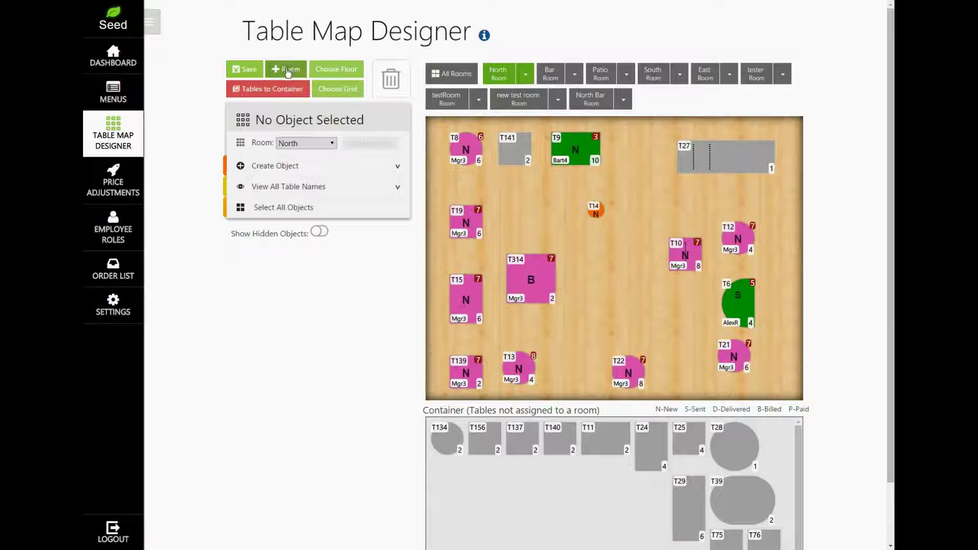
Create a new room named 'East Room'
left_click(288, 71)
left_click(380, 94)
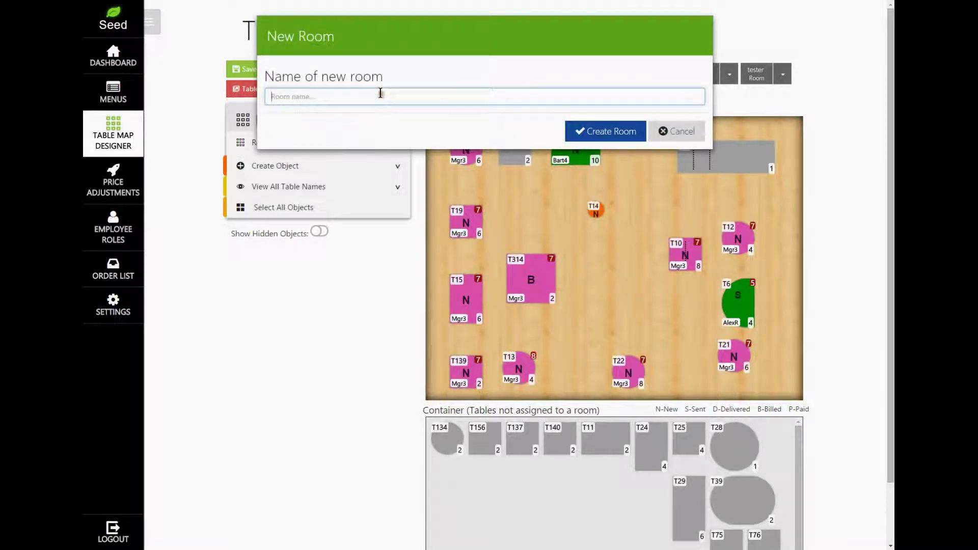
type("east")
key("BackSpace")
key("BackSpace")
key("BackSpace")
key("BackSpace")
type("EAst Room")
left_click(591, 133)
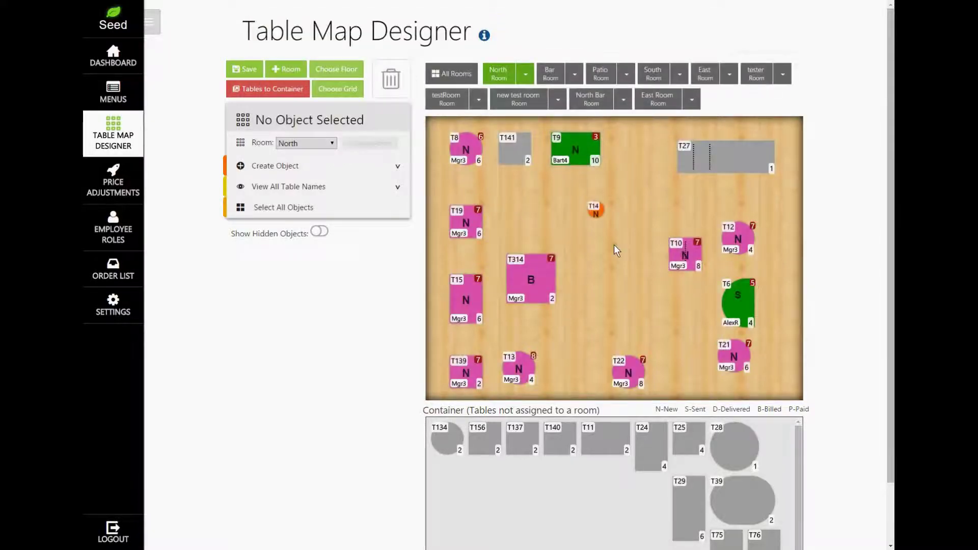
On the North Bar map, place tables T134, T156, T137, T11 and T28, then box-select all five
left_click(601, 100)
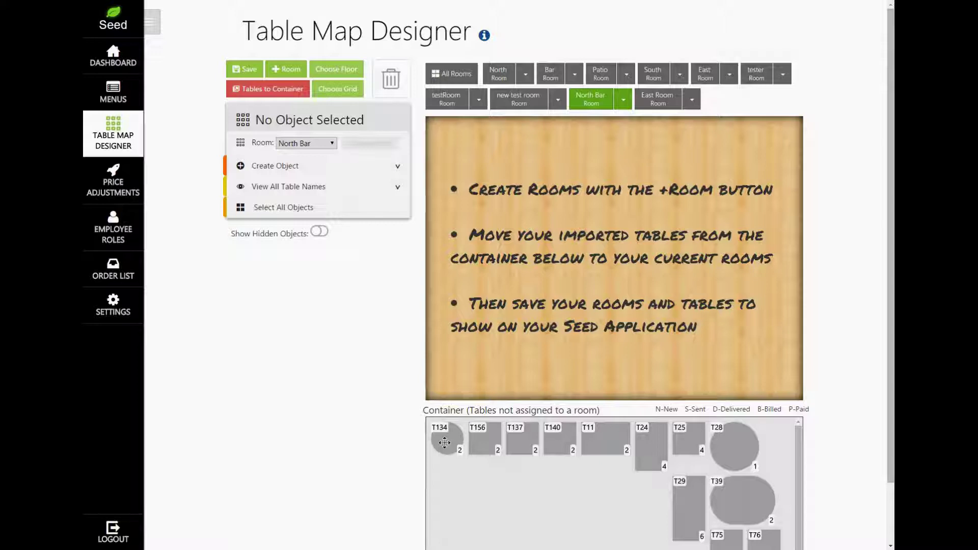
left_click_drag(445, 442, 502, 211)
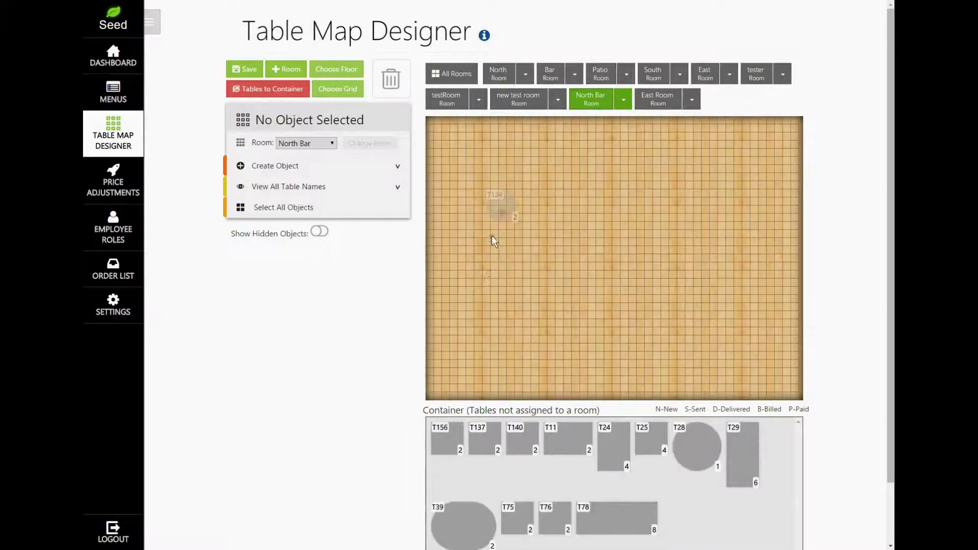
left_click_drag(444, 442, 509, 351)
left_click_drag(547, 290, 553, 206)
left_click_drag(446, 439, 601, 201)
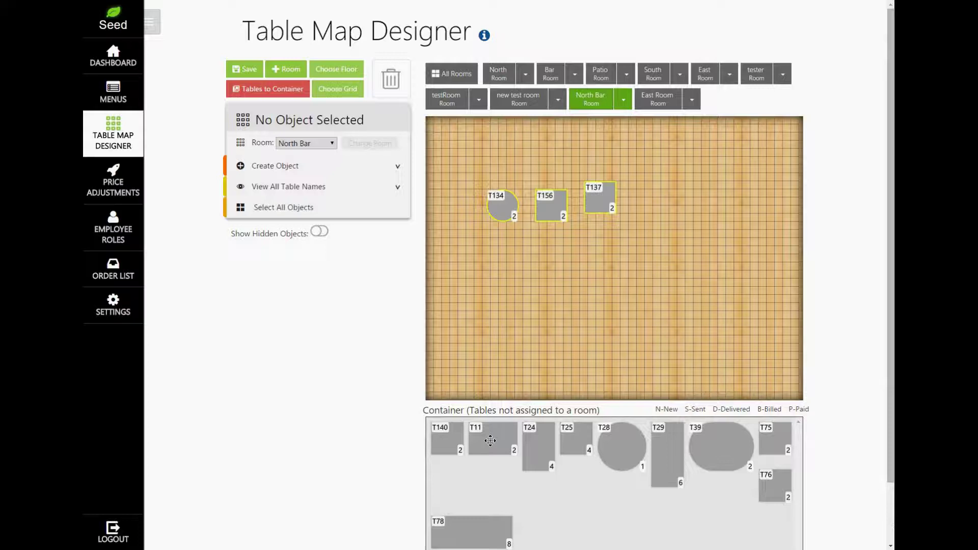
left_click_drag(491, 438, 619, 257)
left_click_drag(589, 460, 570, 267)
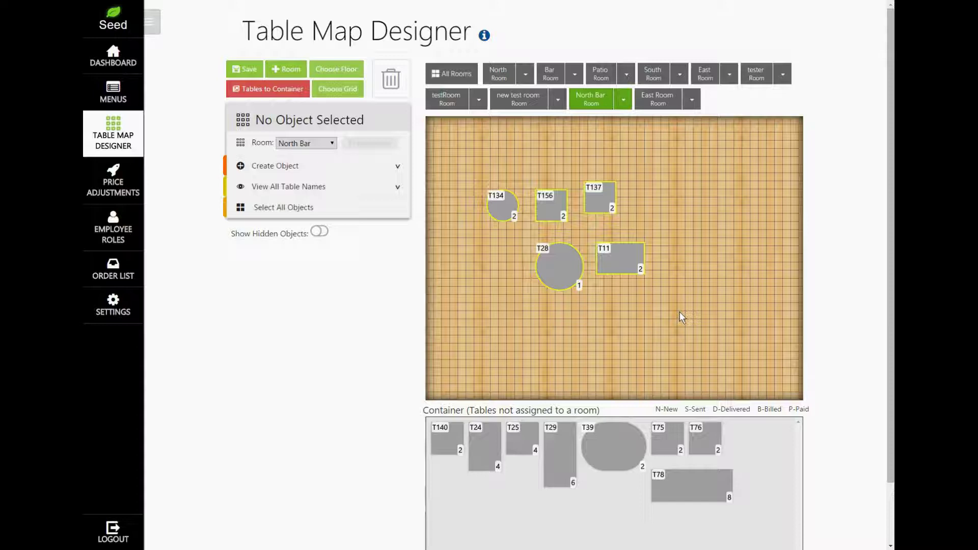
left_click_drag(679, 317, 468, 162)
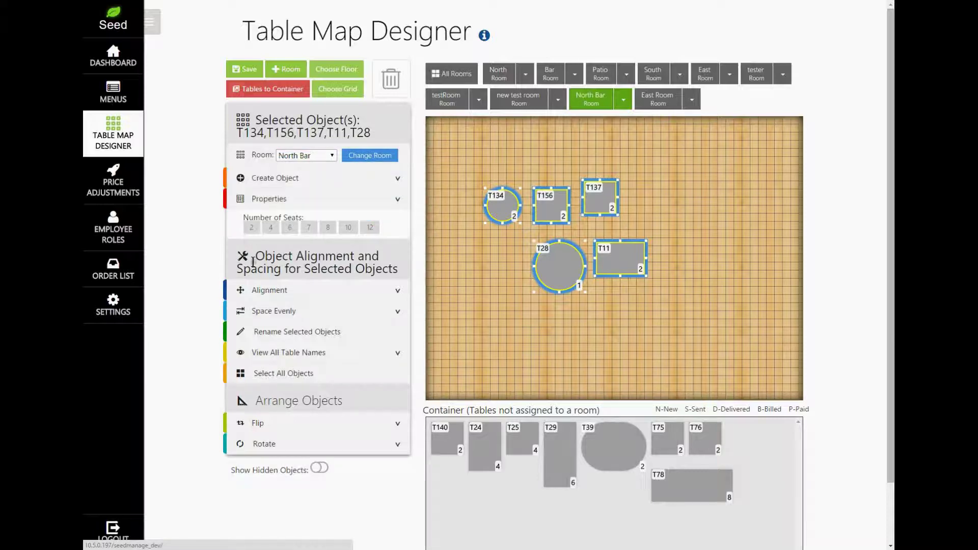
Use Space Evenly to line the selected tables up in one horizontal row
left_click(260, 312)
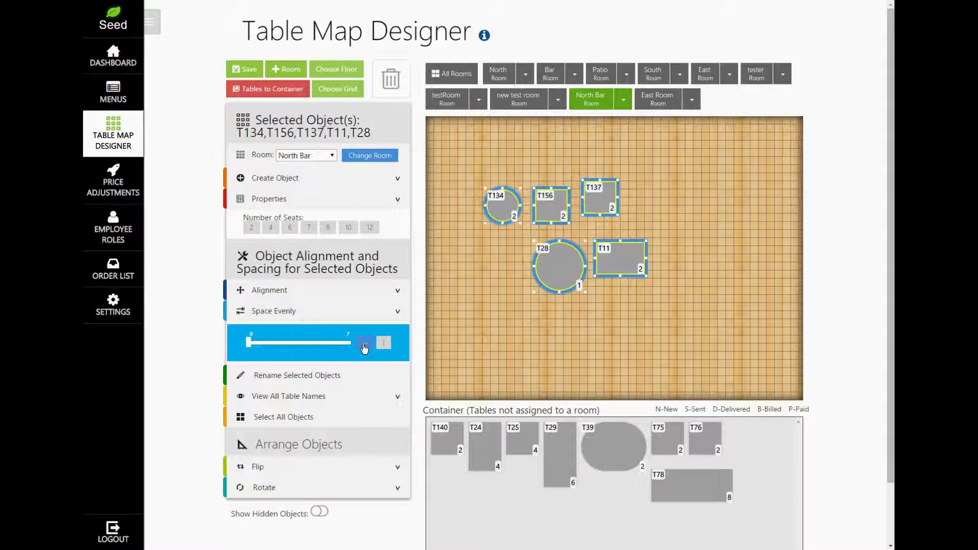
left_click(364, 347)
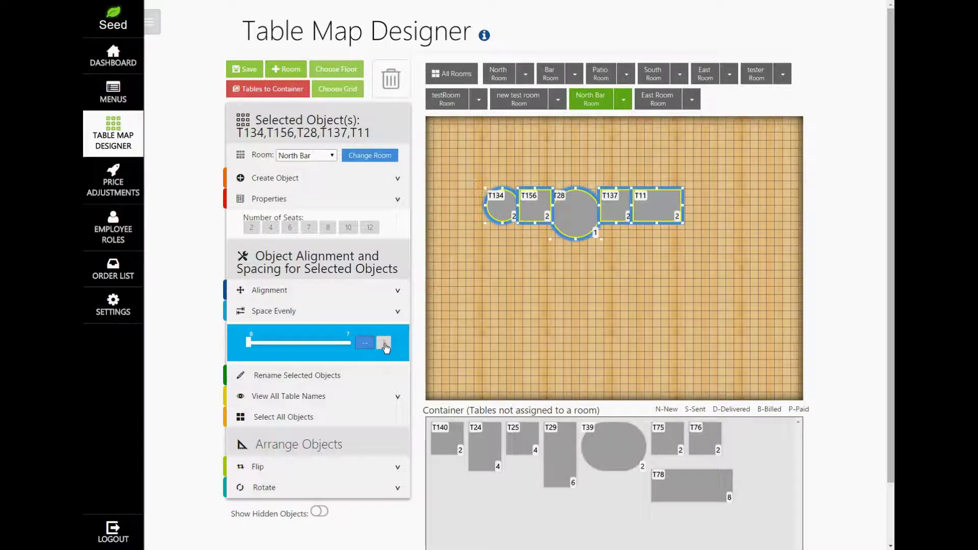
left_click(384, 344)
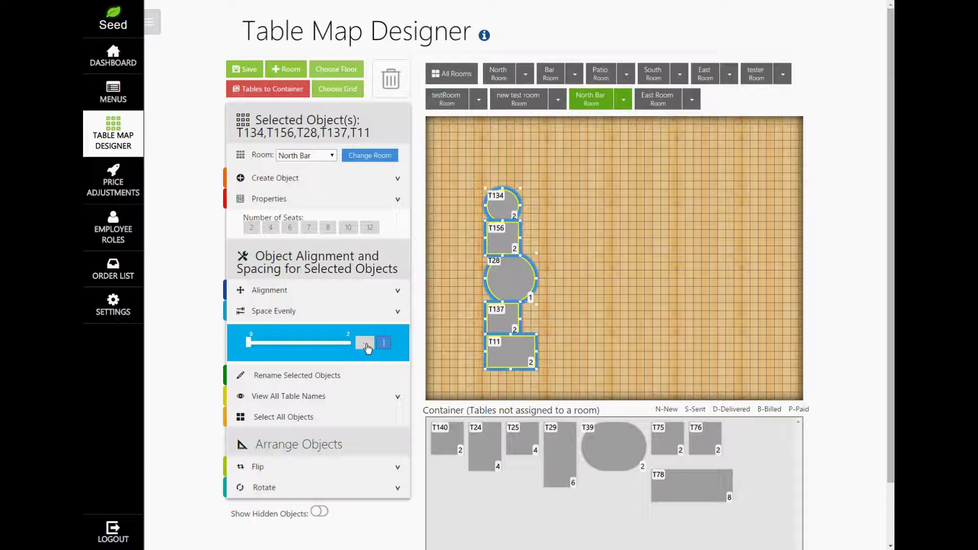
left_click(365, 346)
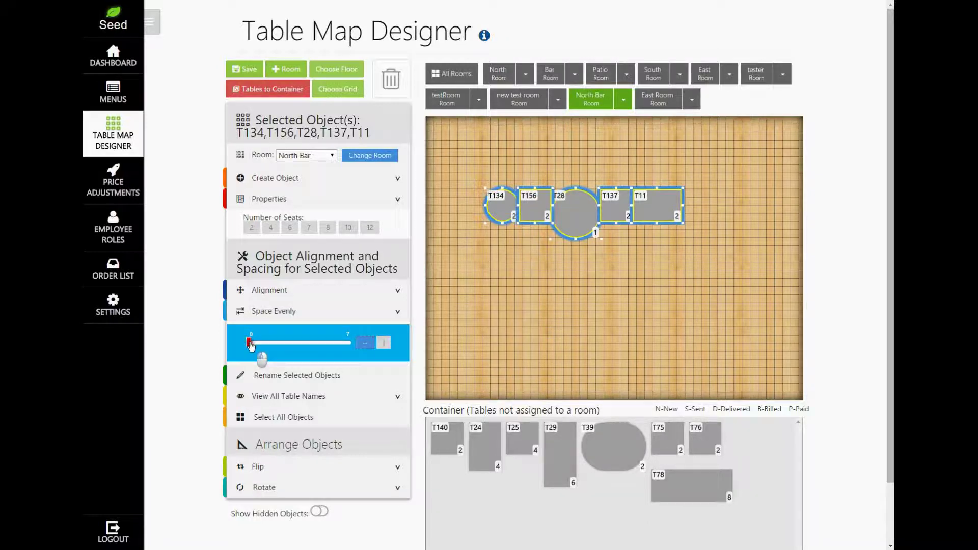
left_click_drag(249, 342, 303, 347)
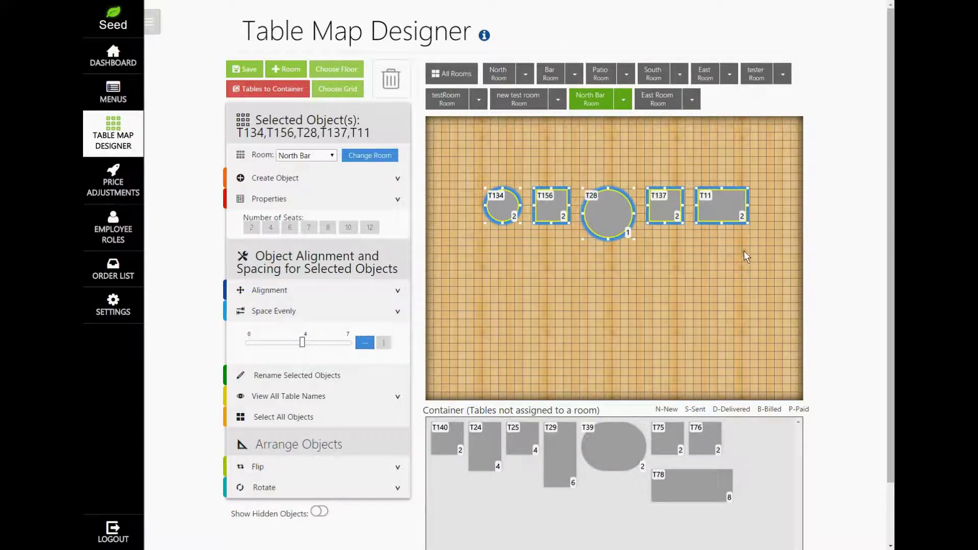
key("Left")
key("Left")
key("Left")
key("Left")
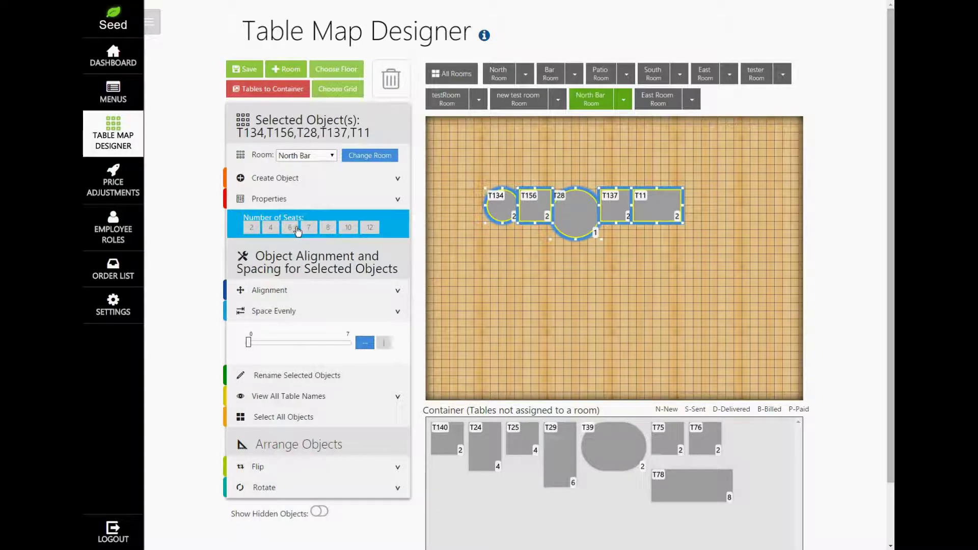
Give each table 4 seats, spread the row out evenly, and deselect
left_click(270, 227)
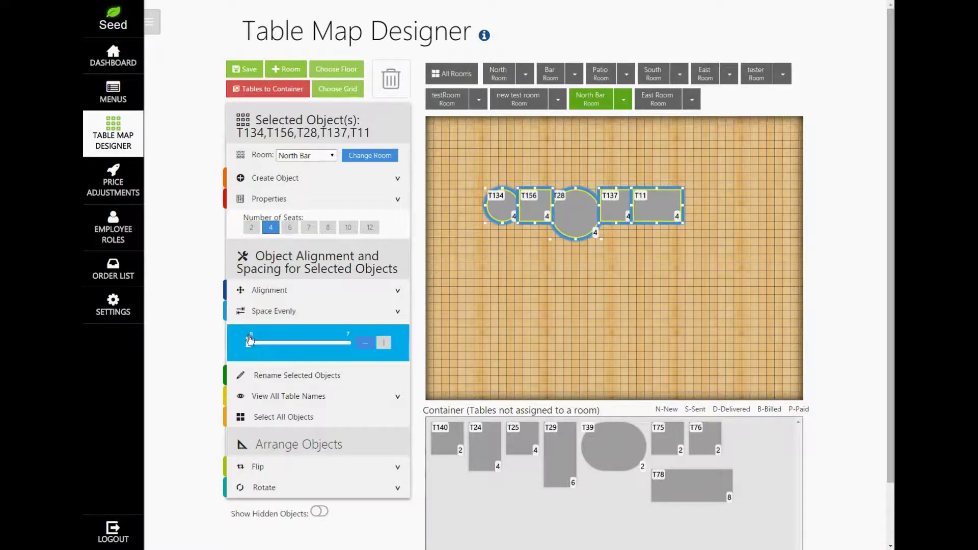
left_click_drag(250, 340, 317, 344)
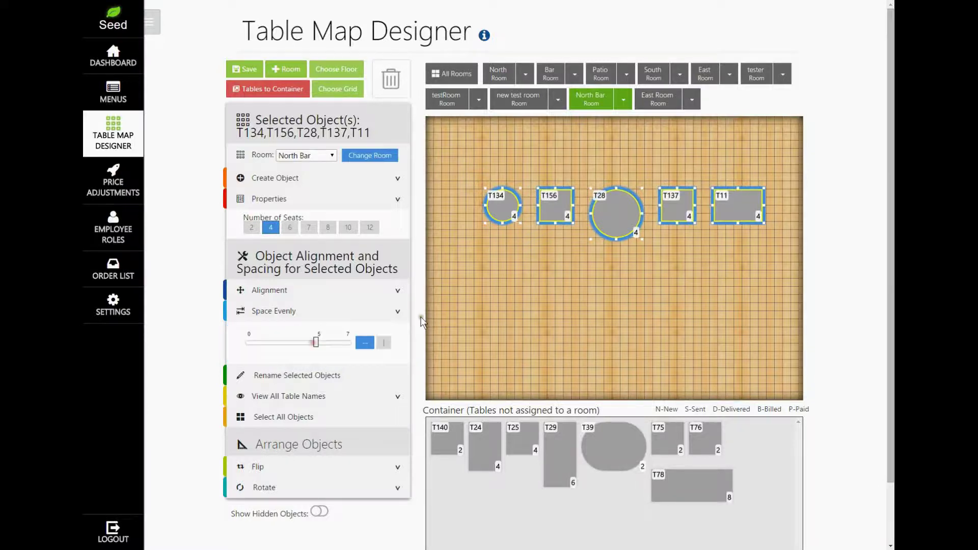
left_click(519, 301)
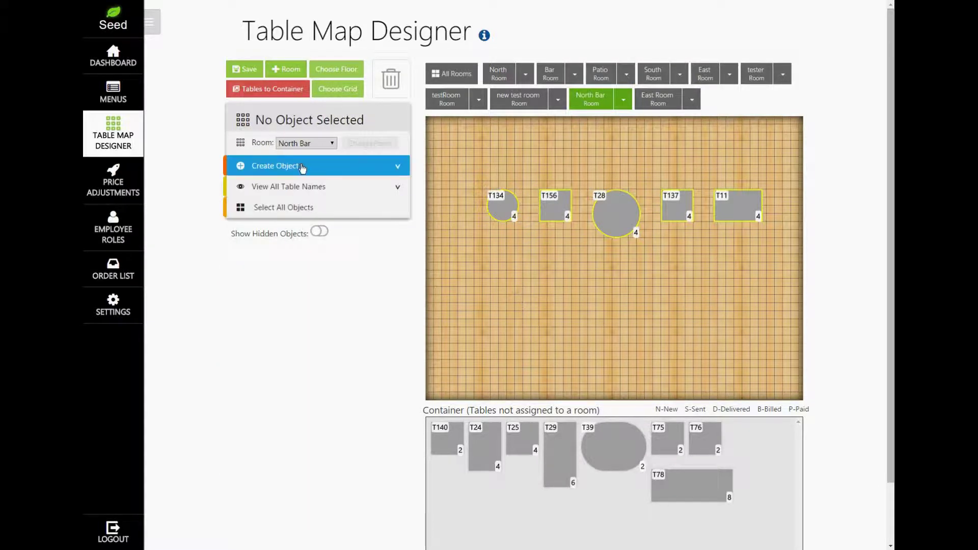
Add a round table to the North Bar map and name it 'East 1'
left_click(275, 166)
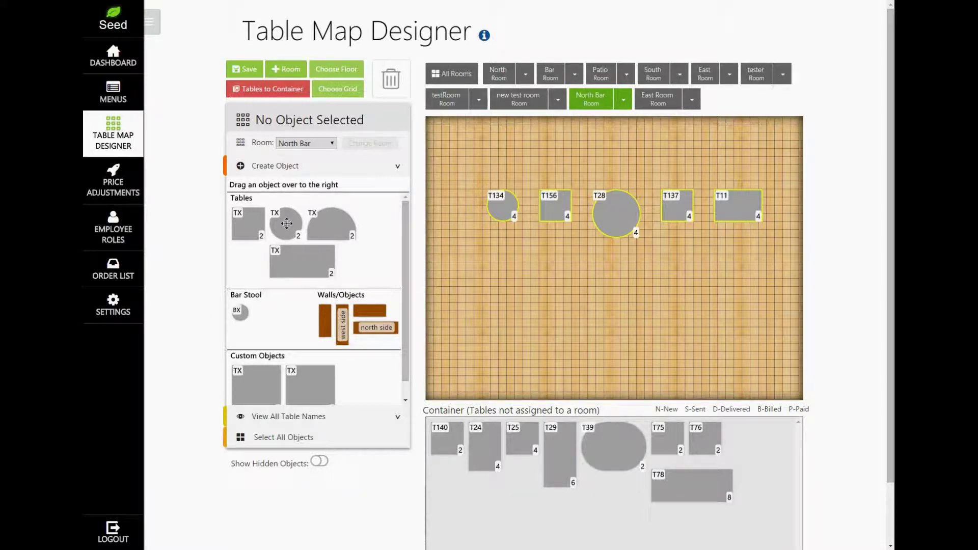
left_click_drag(287, 224, 499, 293)
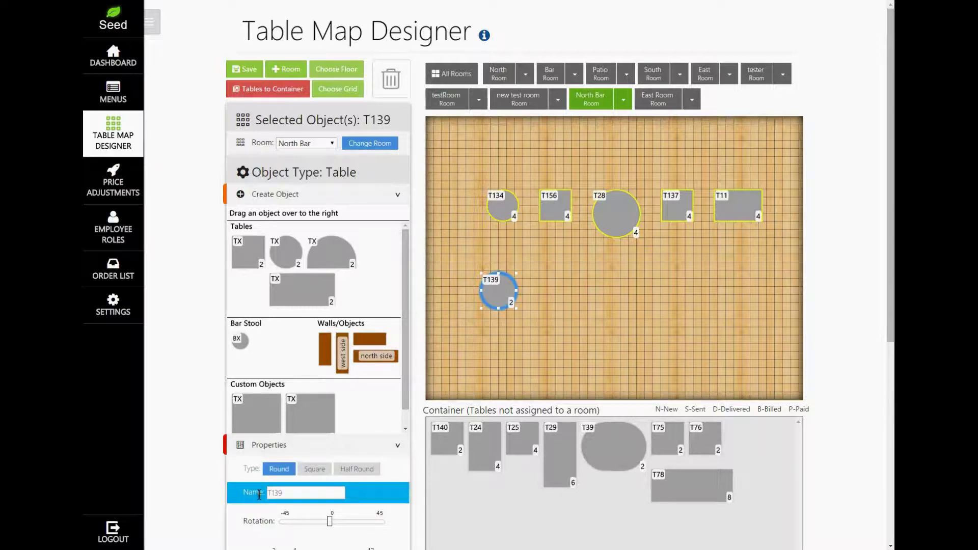
double_click(294, 494)
type("East")
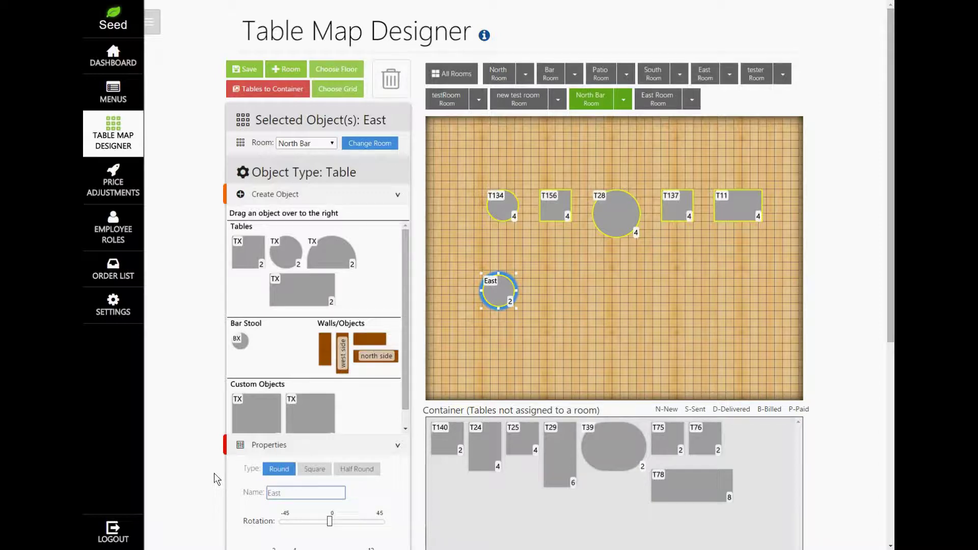
type(" 1")
Resize East 1 to width 8 and length 8
scroll(388, 476, "down", 3)
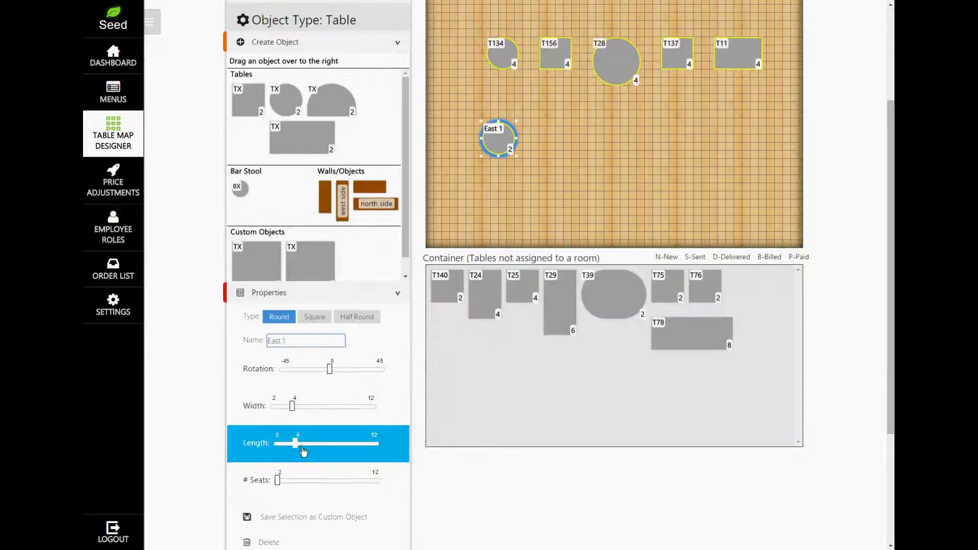
left_click_drag(292, 406, 312, 408)
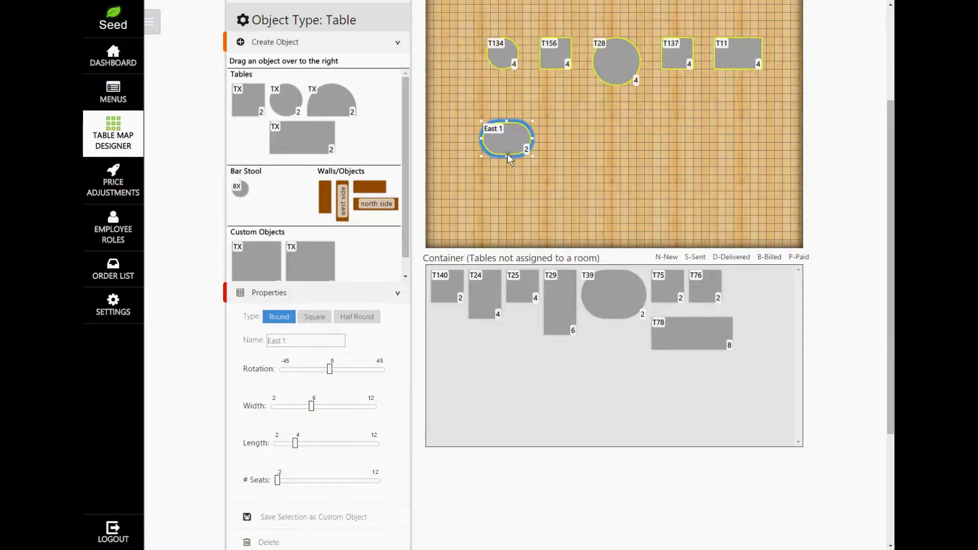
left_click_drag(507, 155, 506, 173)
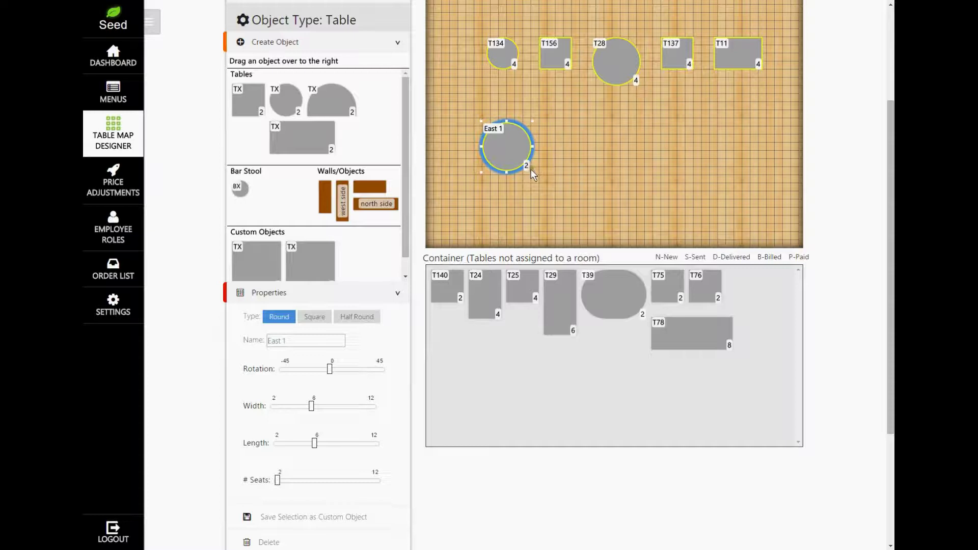
left_click_drag(533, 172, 549, 188)
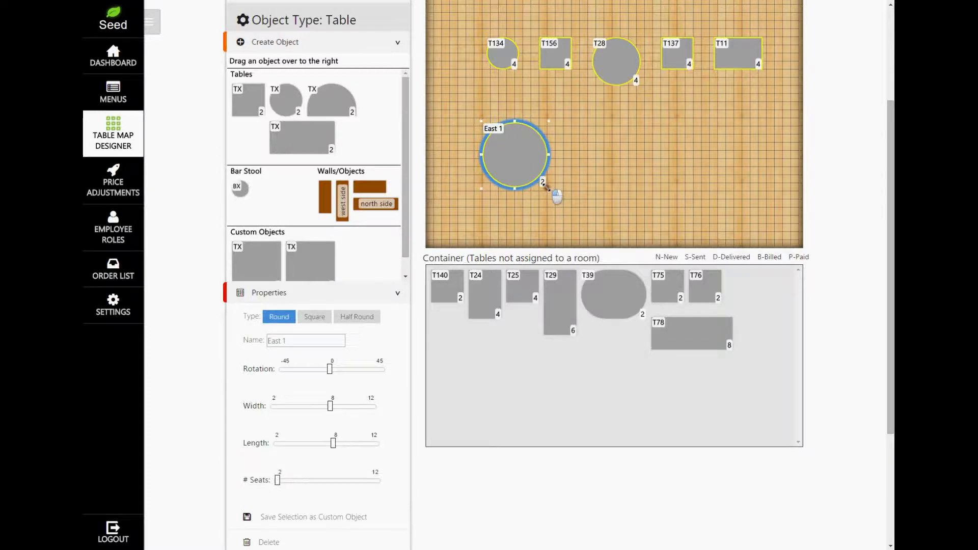
Place a wall object right of East 1 and label it 'BAR'
left_click(580, 179)
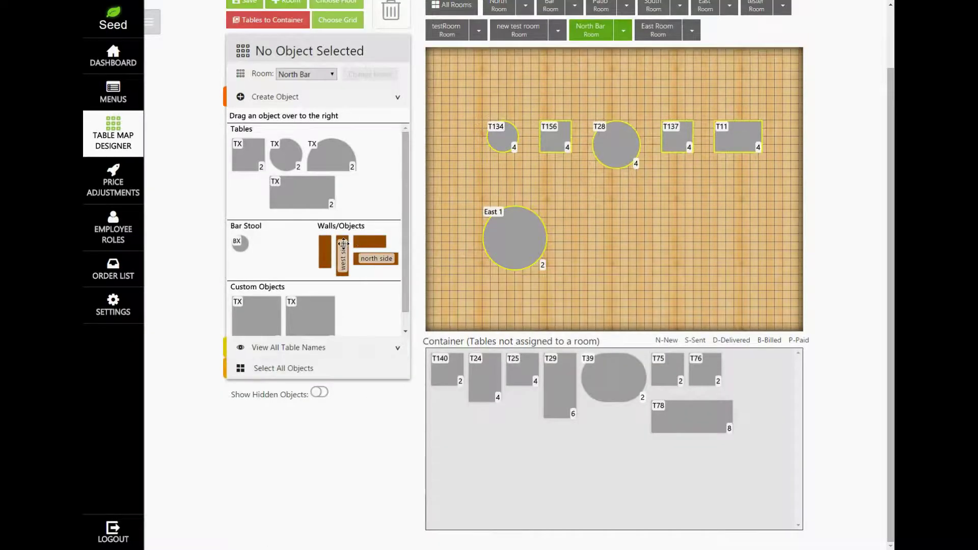
left_click_drag(375, 243, 714, 271)
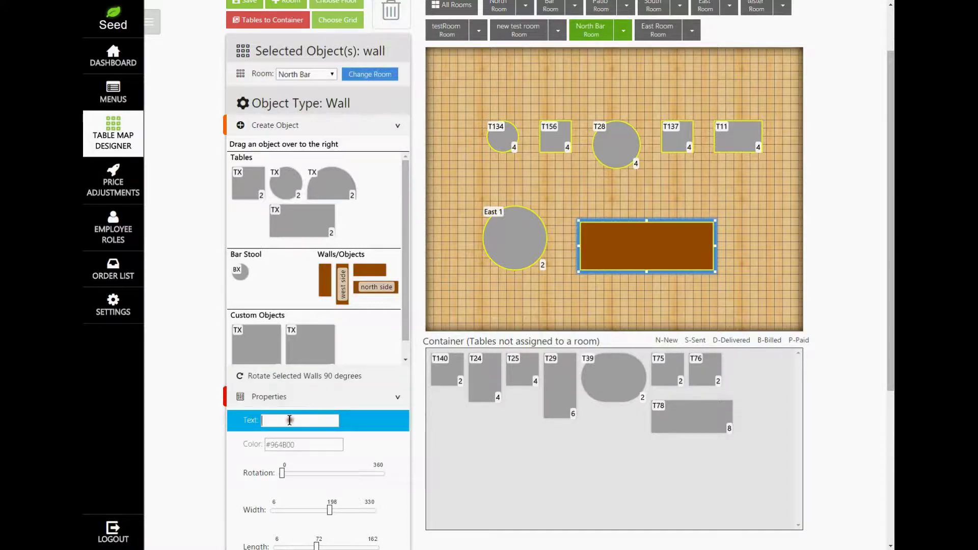
type("BAR")
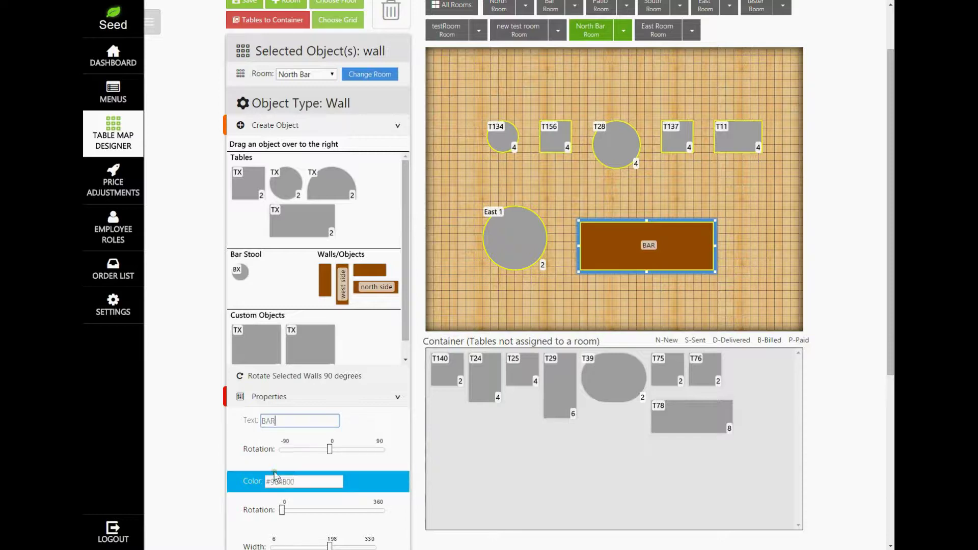
Color the BAR object green #009669 and deselect it
left_click(288, 480)
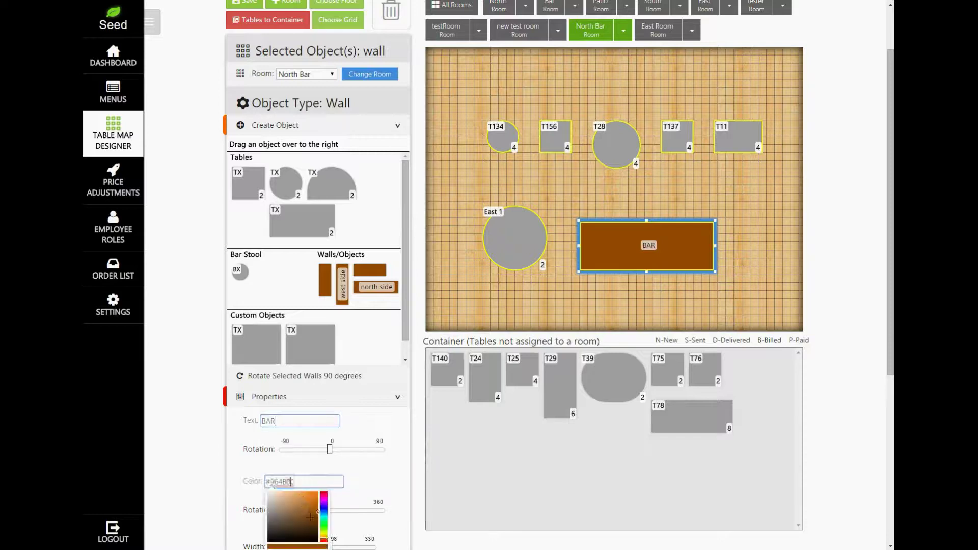
left_click(321, 518)
left_click_drag(321, 517, 321, 514)
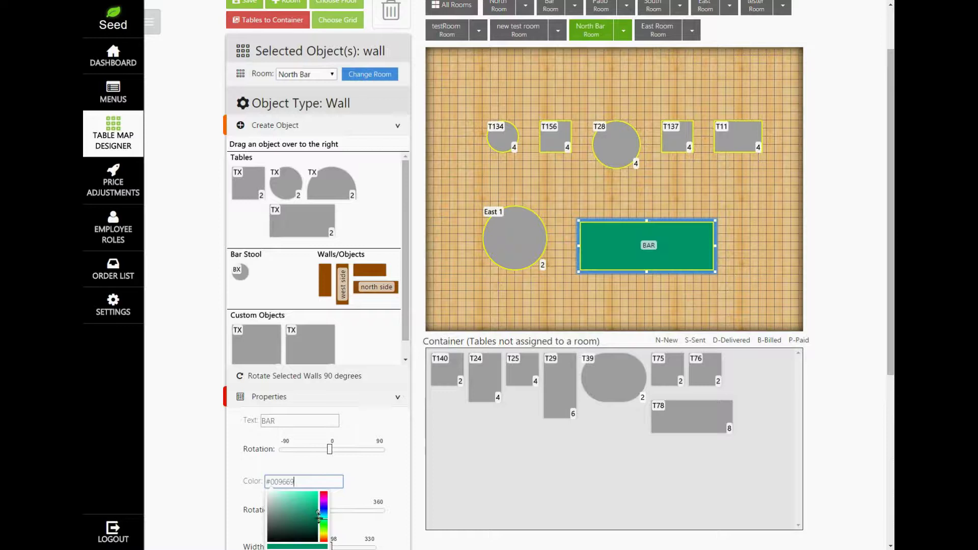
left_click(546, 304)
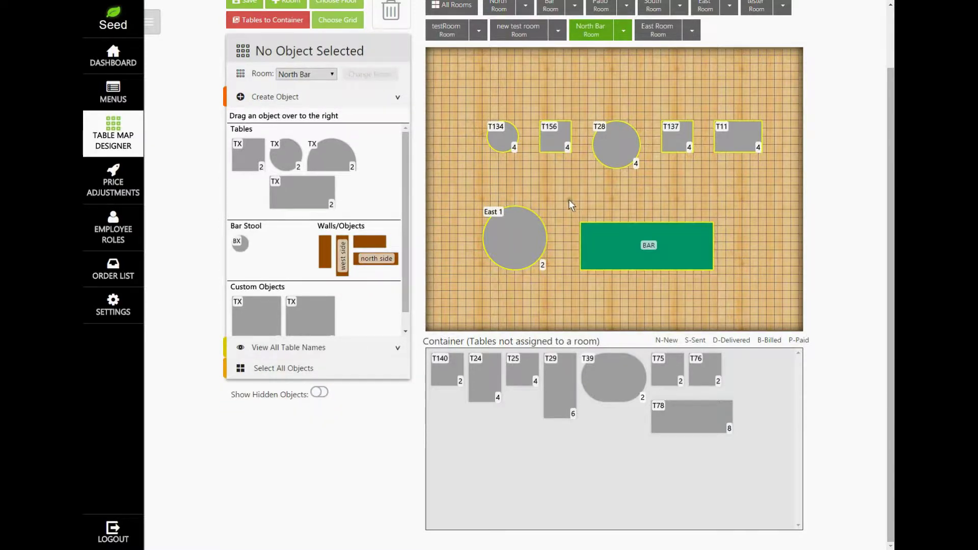
scroll(566, 199, "up", 2)
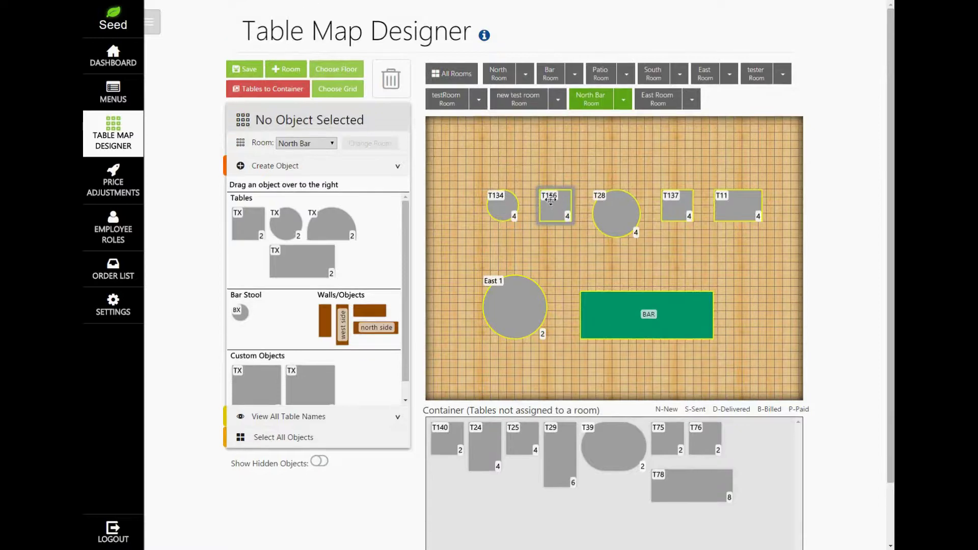
Save the map, then delete T134 with the Delete key and T156 via the trash can
left_click(243, 71)
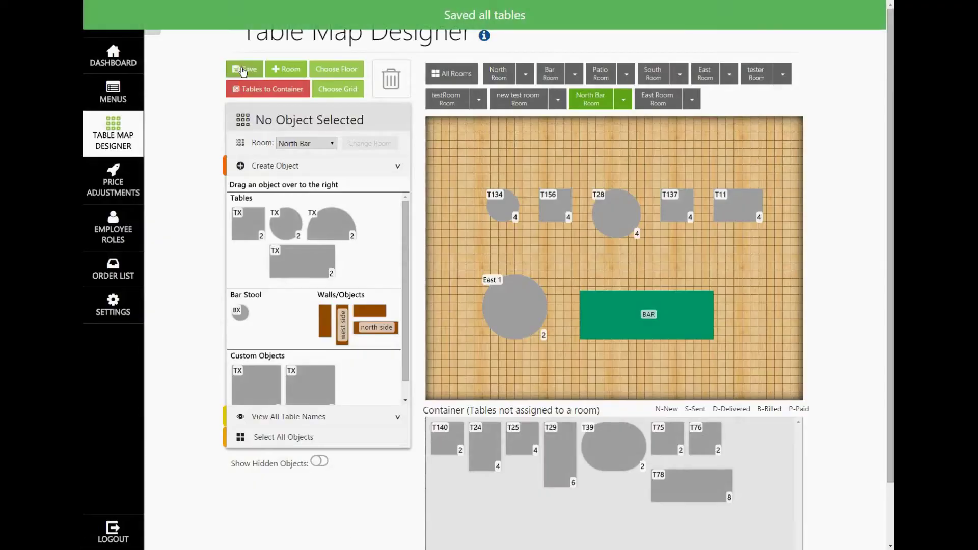
left_click(505, 204)
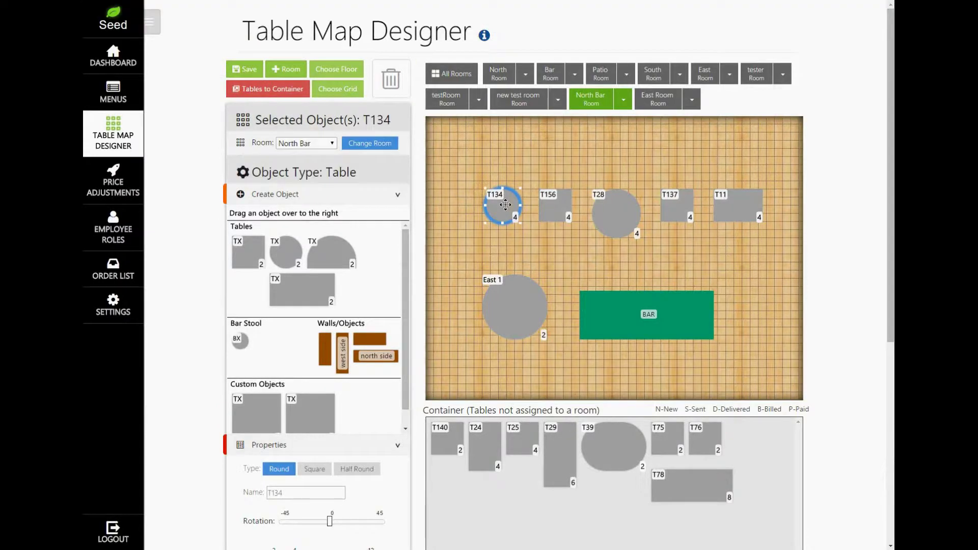
key("Delete")
left_click(621, 113)
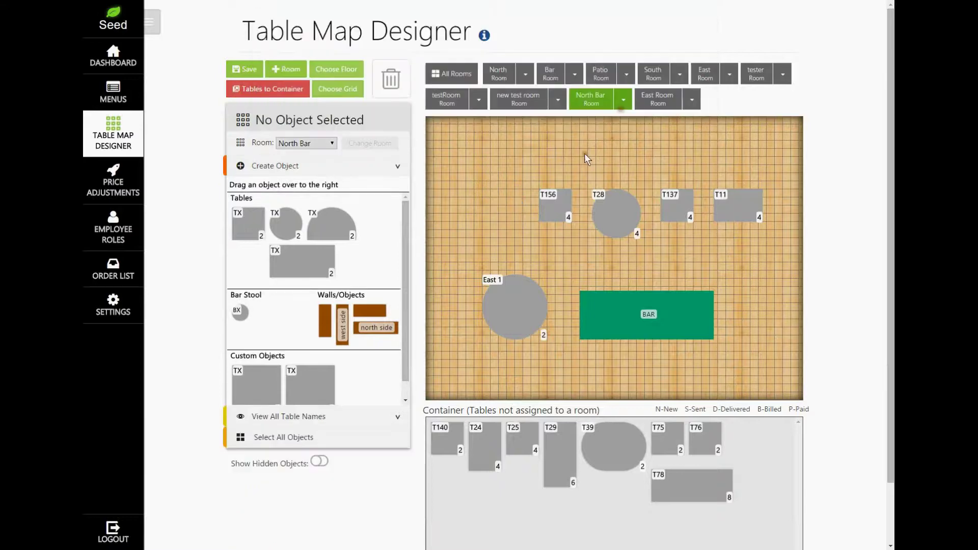
left_click_drag(558, 197, 391, 72)
left_click(617, 112)
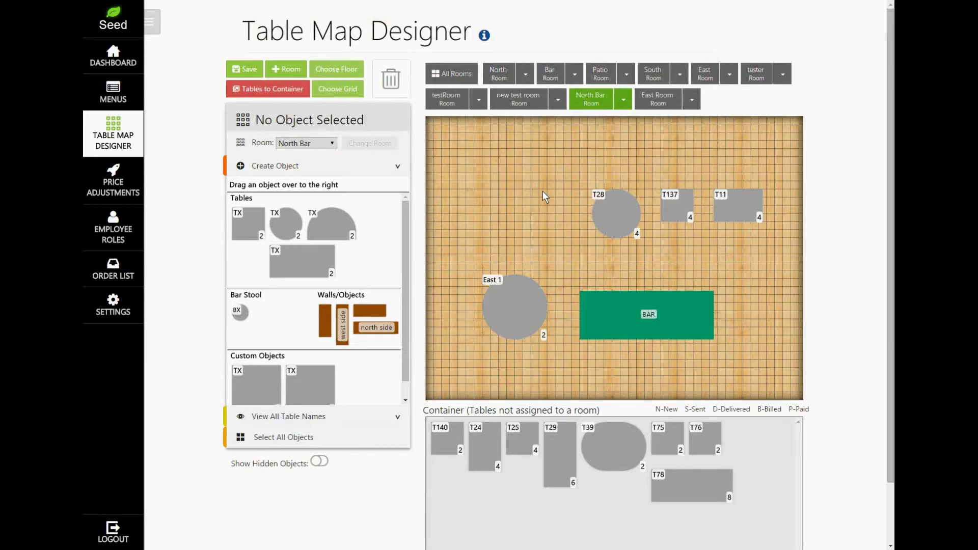
On the North room map, try trashing table T8 and dismiss the seated-table refusal
left_click(499, 74)
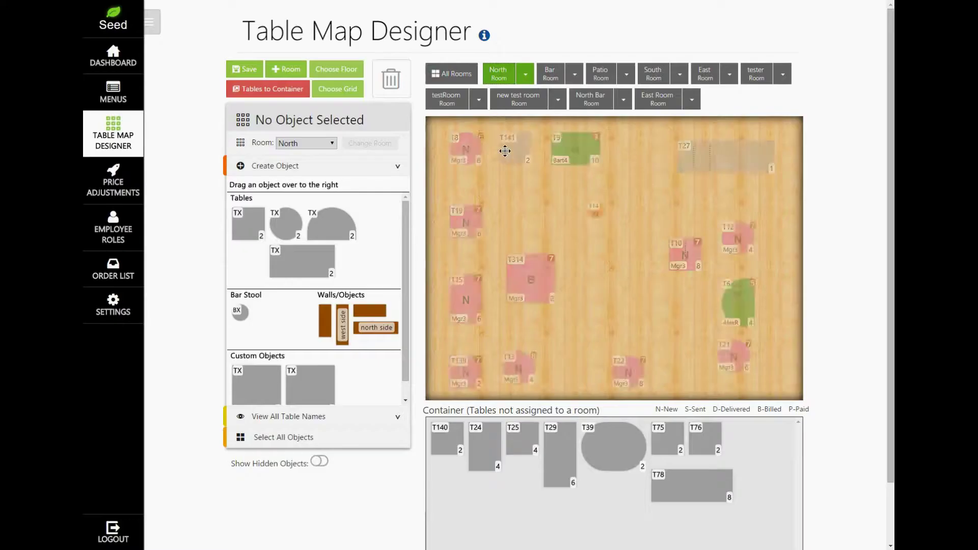
left_click_drag(466, 149, 393, 80)
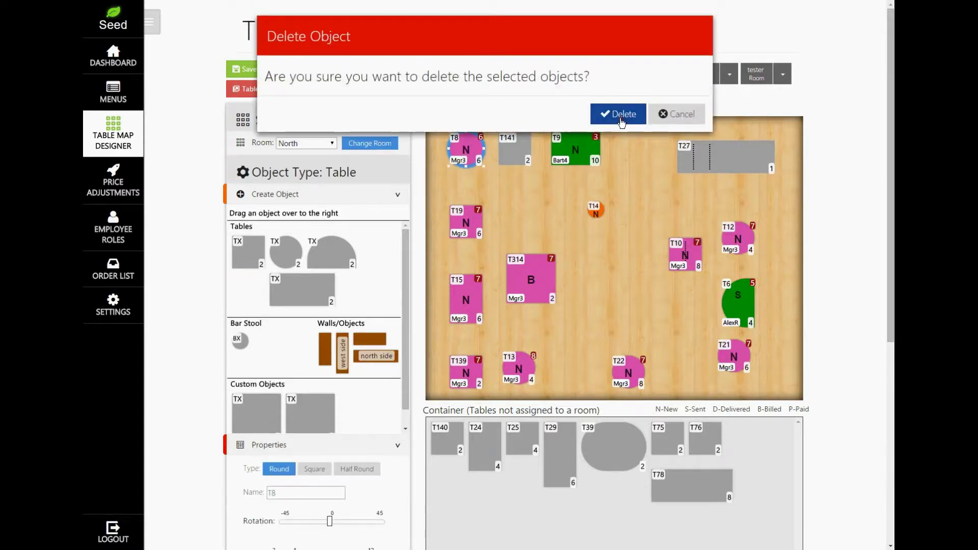
left_click(620, 120)
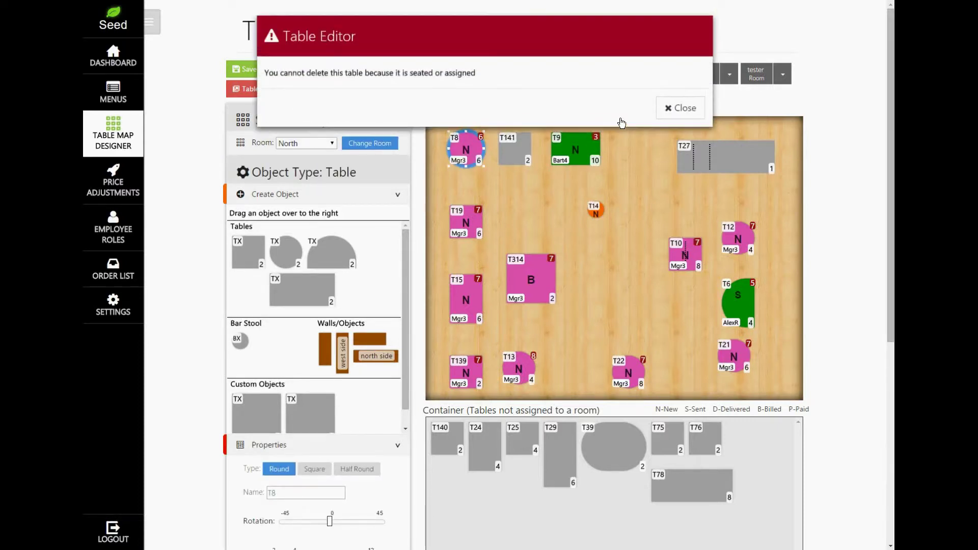
left_click(689, 112)
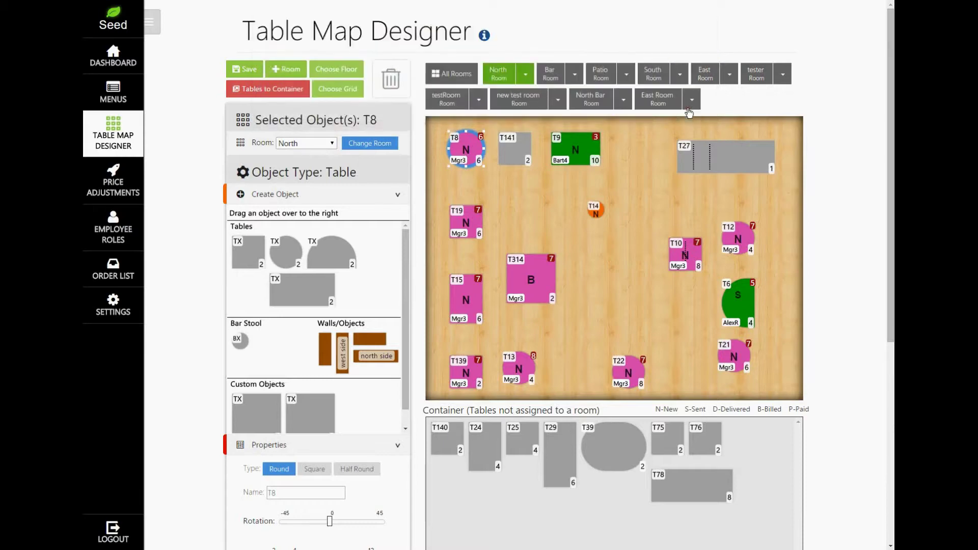